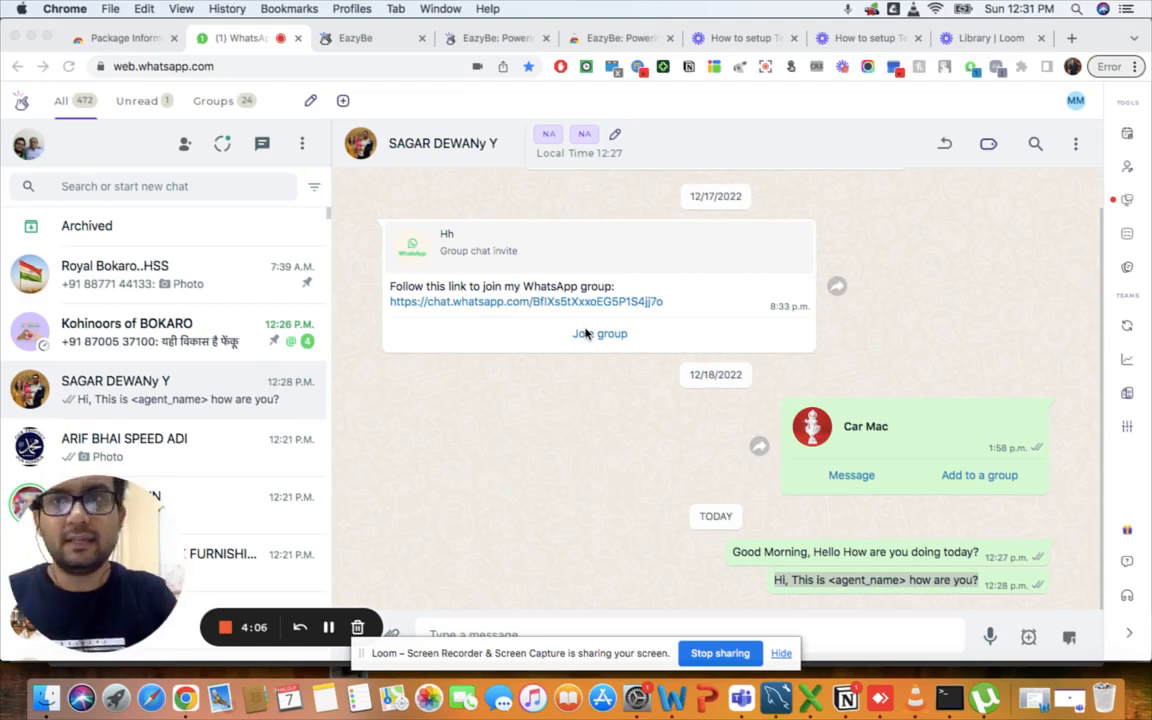
# Step: Switch to the EazyBe workspace and start a new organization quick reply named Template1
pyautogui.click(353, 39)
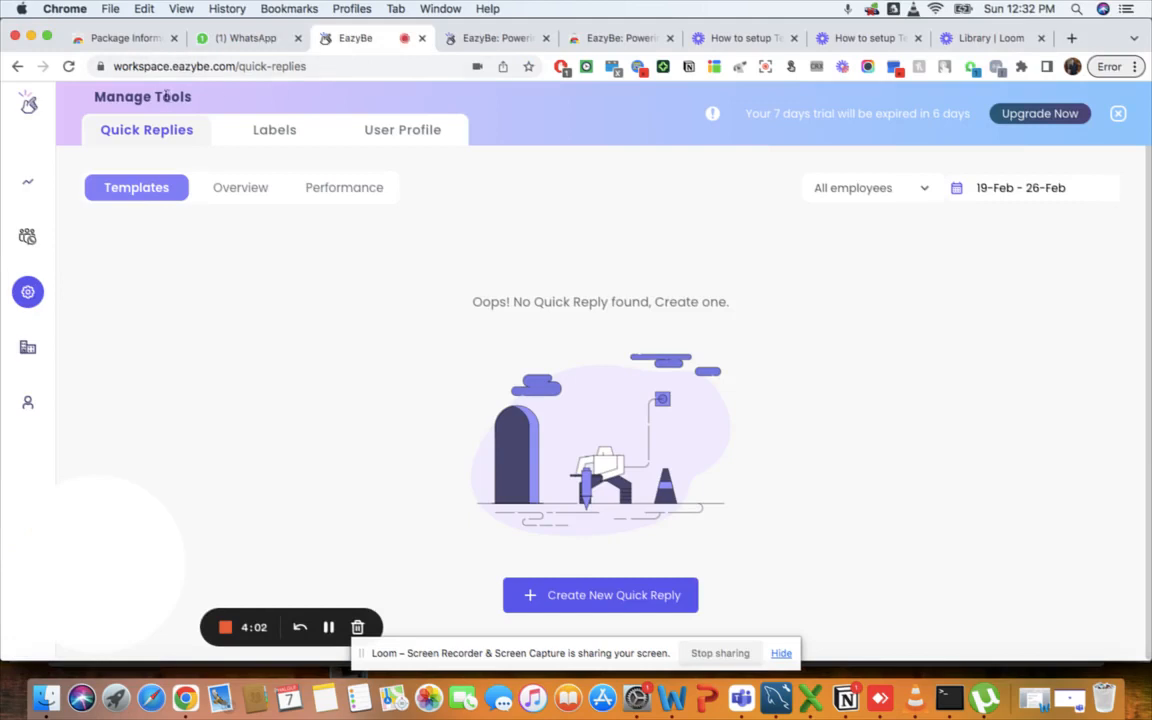
pyautogui.moveTo(32, 194)
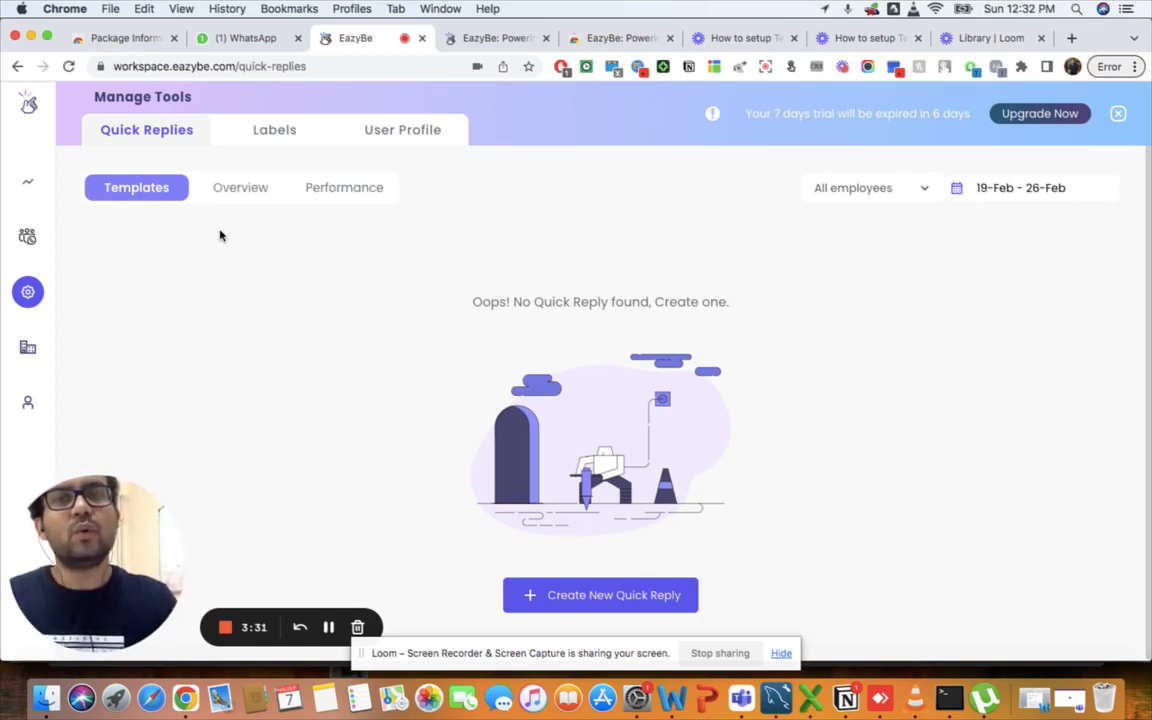
pyautogui.click(587, 597)
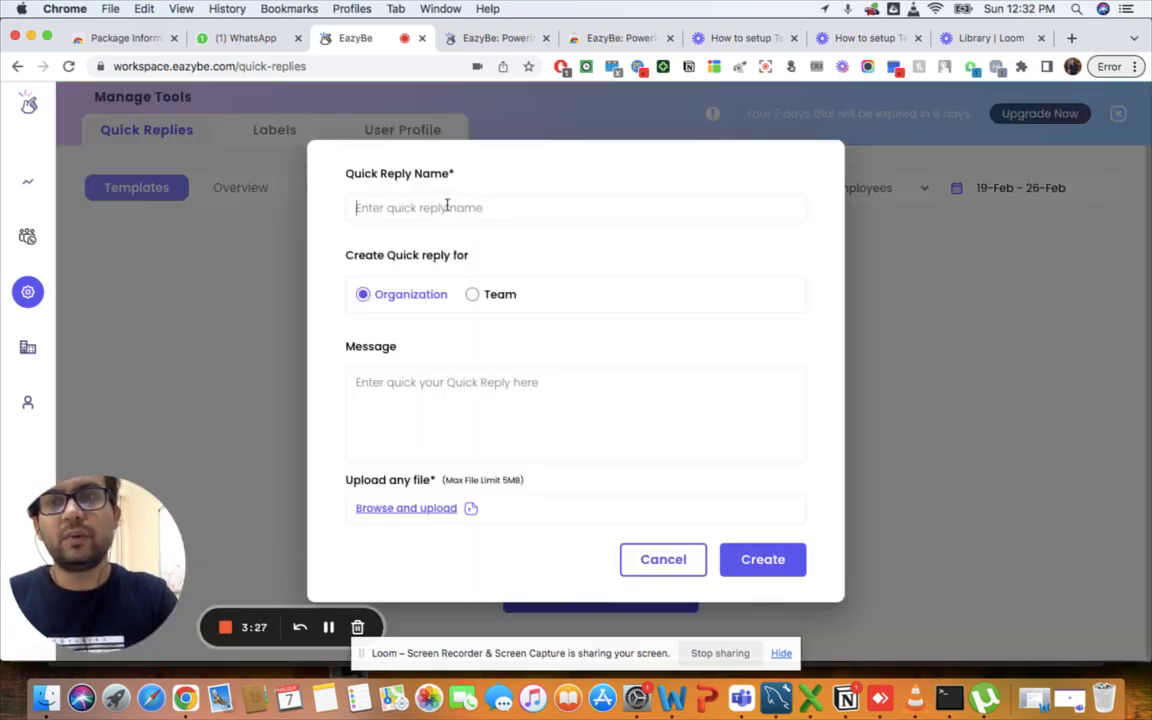
pyautogui.click(447, 205)
pyautogui.write('Te')
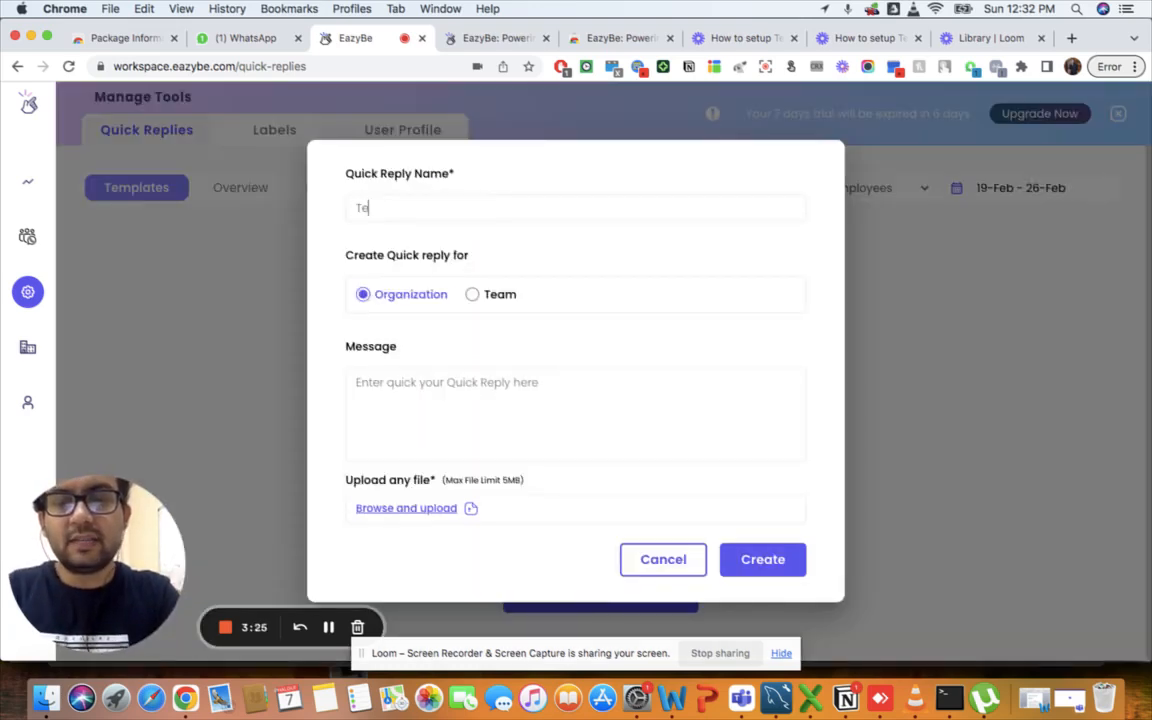
pyautogui.write('smp')
pyautogui.press('BackSpace')
pyautogui.press('BackSpace')
pyautogui.press('BackSpace')
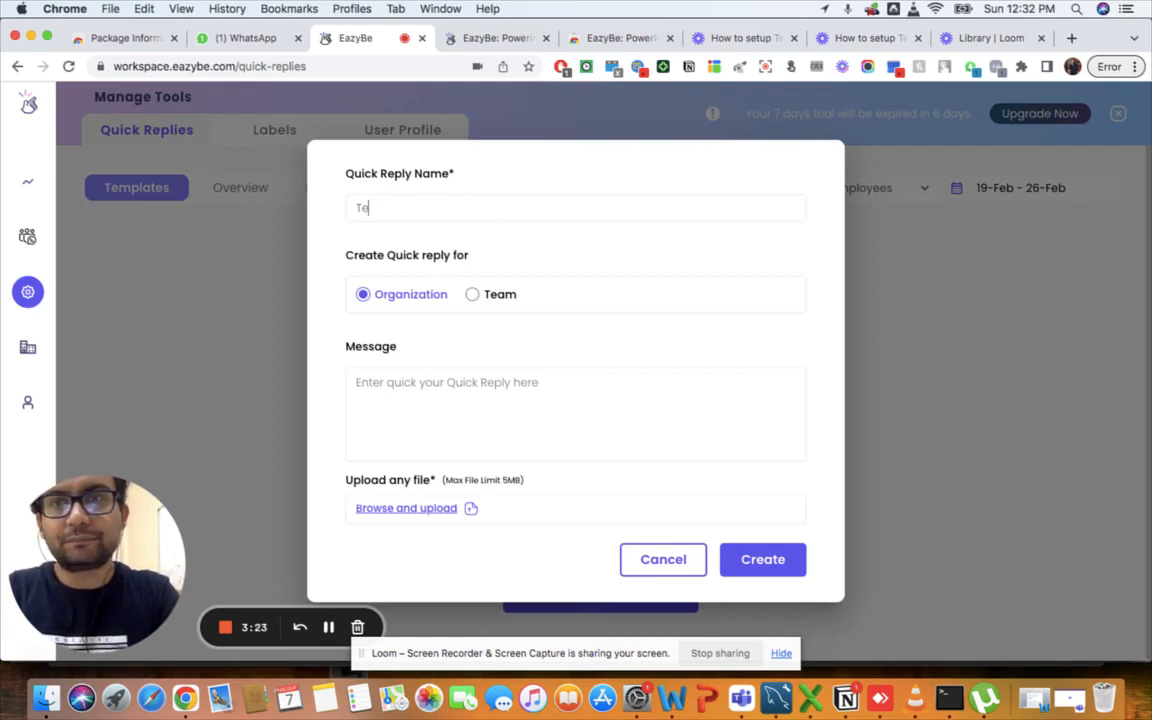
pyautogui.write('mplate1')
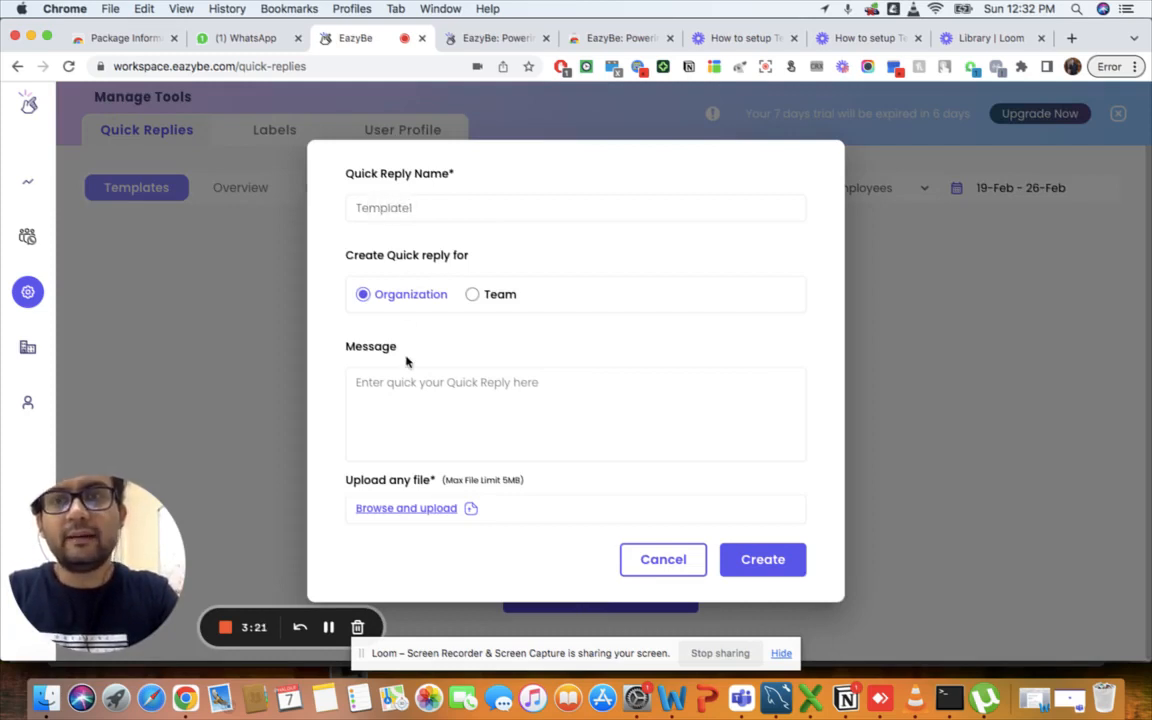
# Step: Enter the message "HEllow Good morning How are you?", create the quick reply, and close the form
pyautogui.click(407, 382)
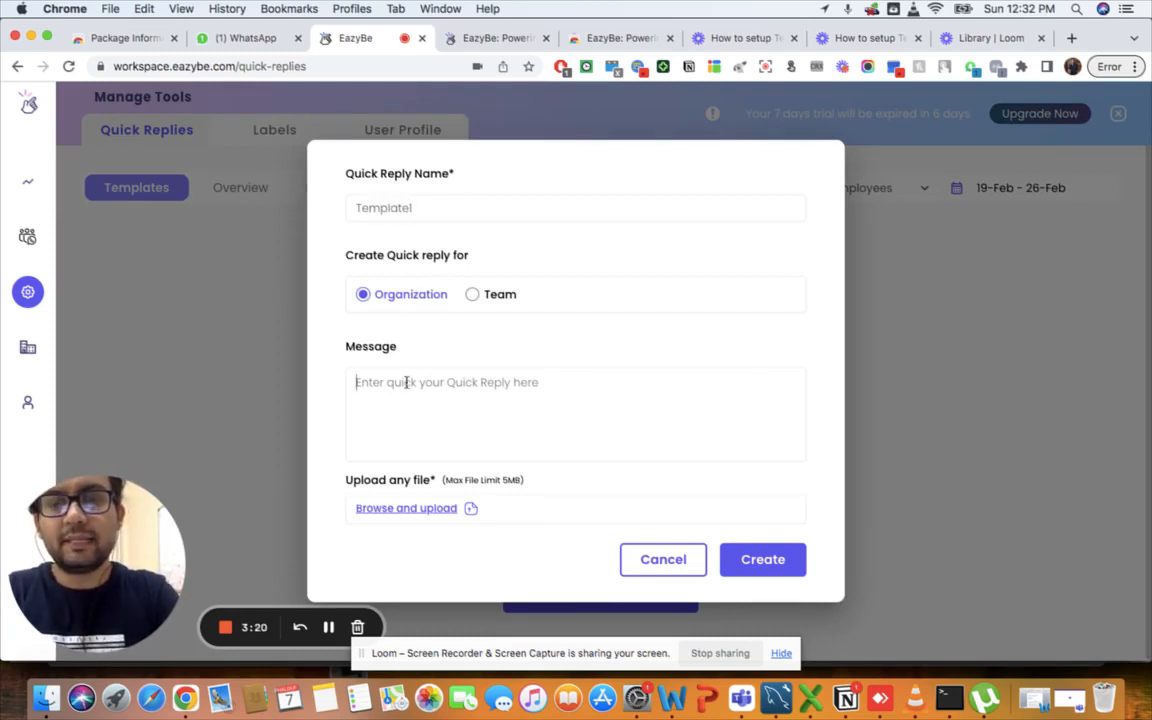
pyautogui.write('HEllow Good ')
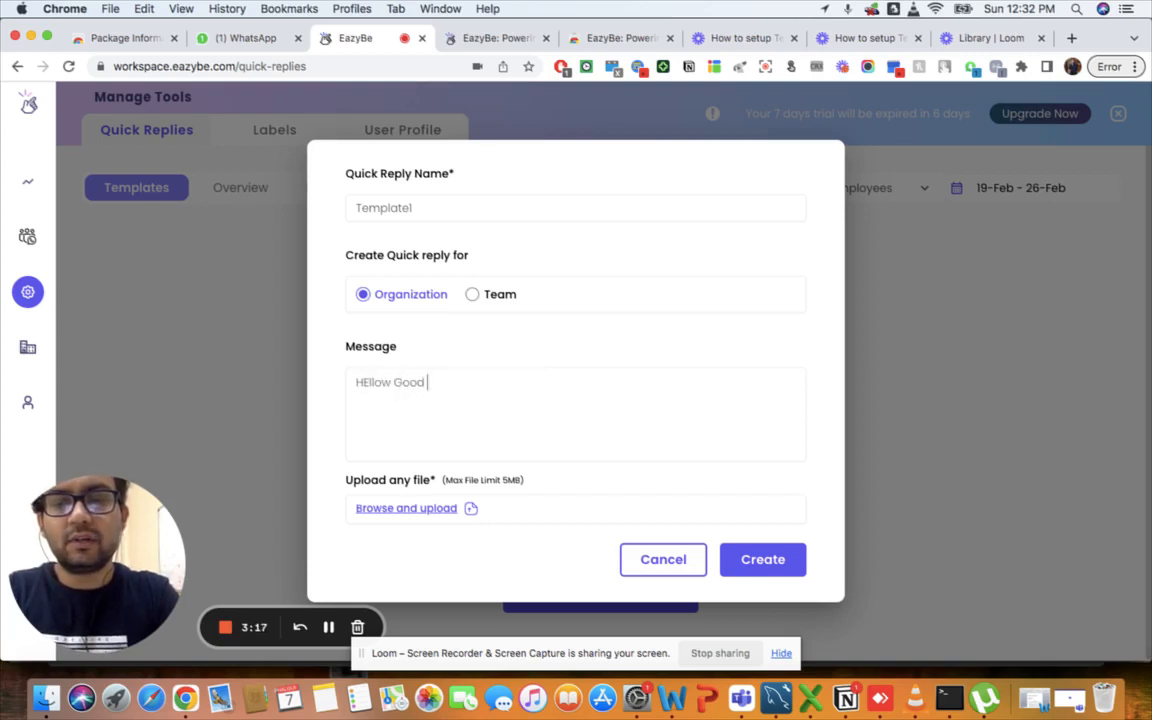
pyautogui.write('morning How are')
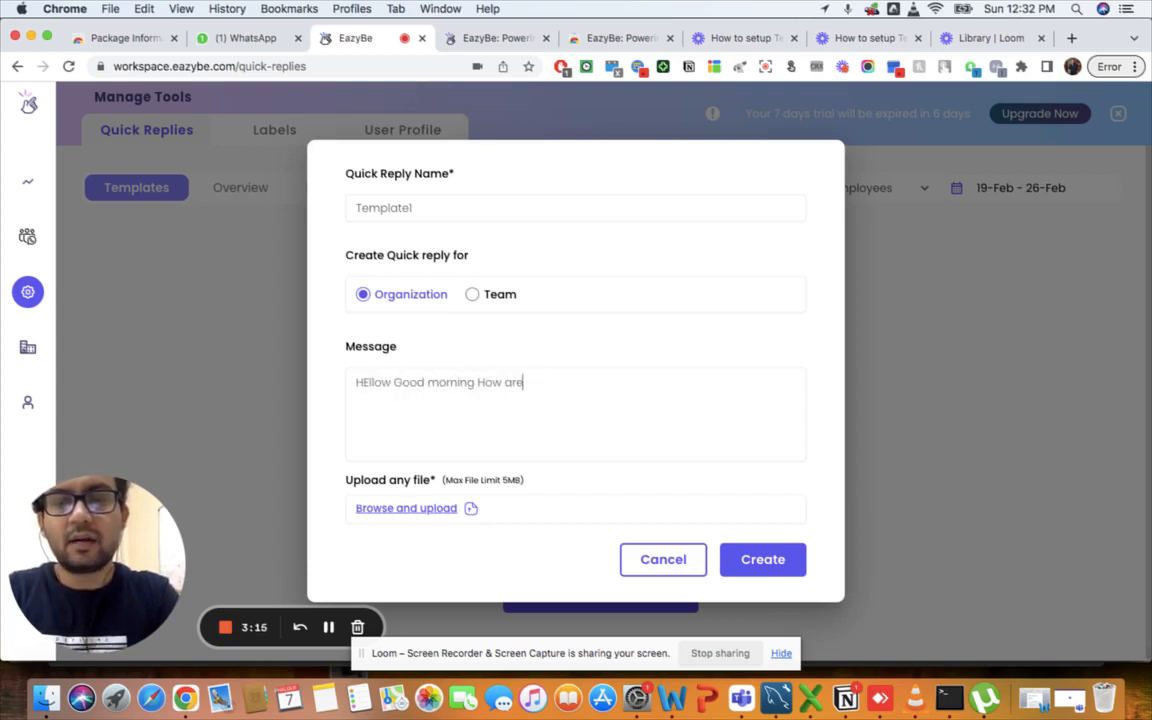
pyautogui.write(' you?')
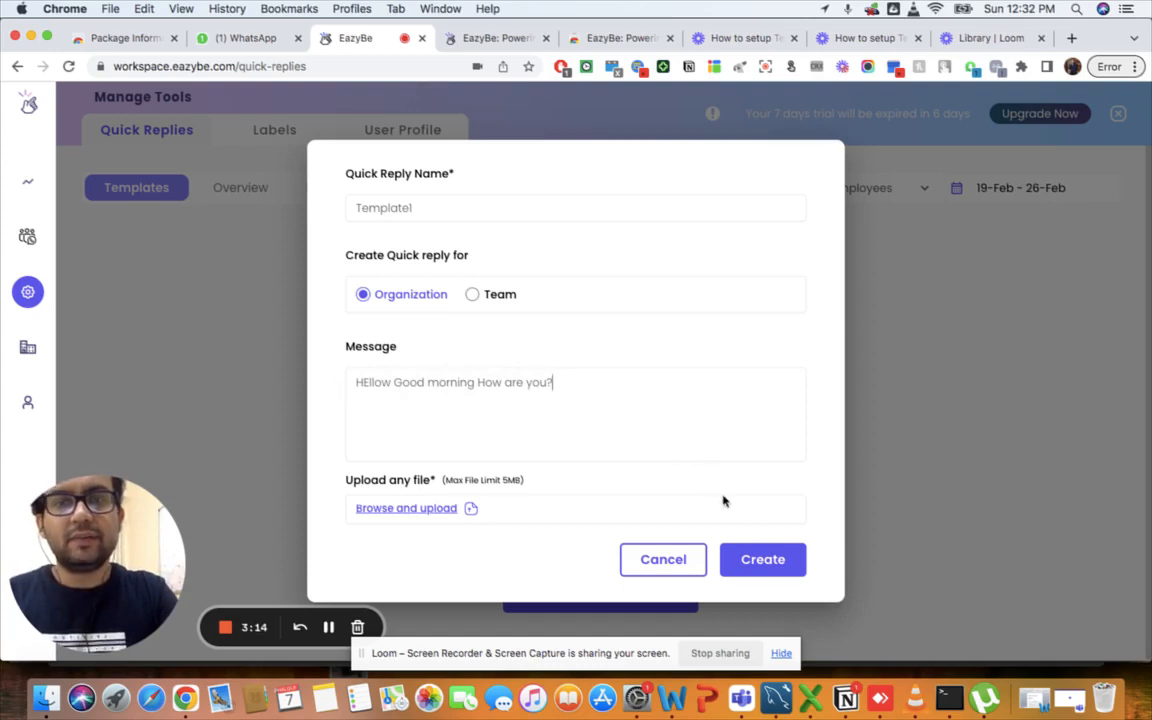
pyautogui.click(766, 563)
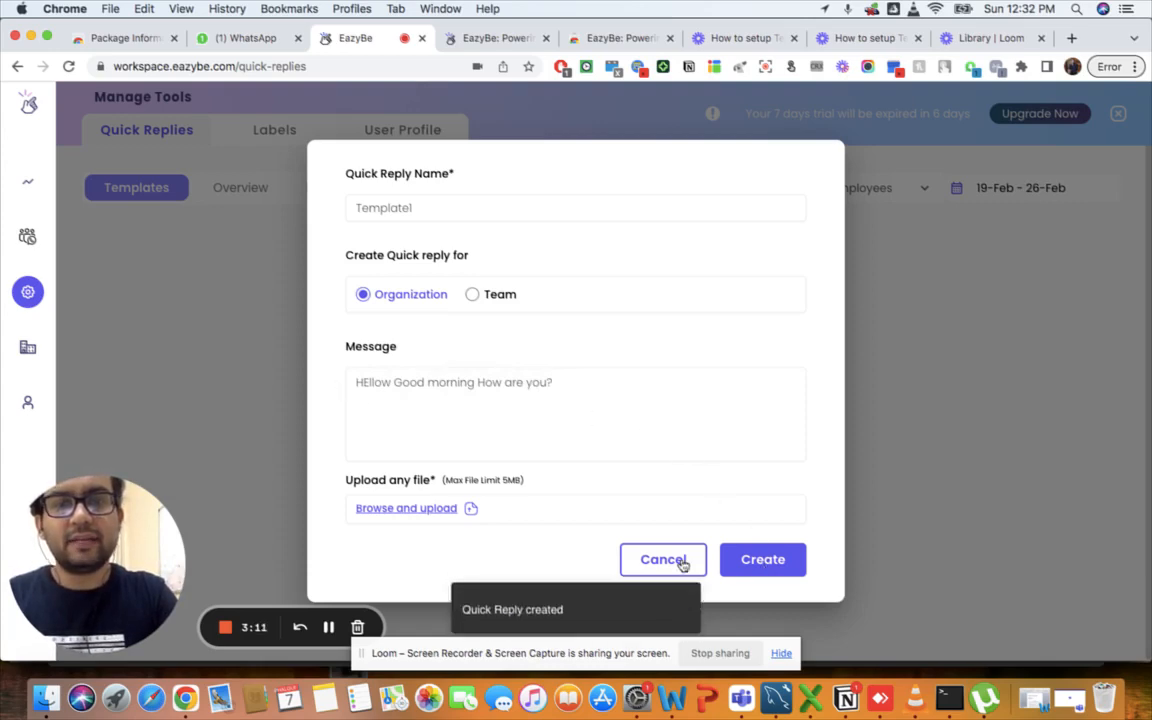
pyautogui.click(682, 563)
# Step: Switch to WhatsApp and send the Template1 quick reply in the open chat
pyautogui.click(224, 39)
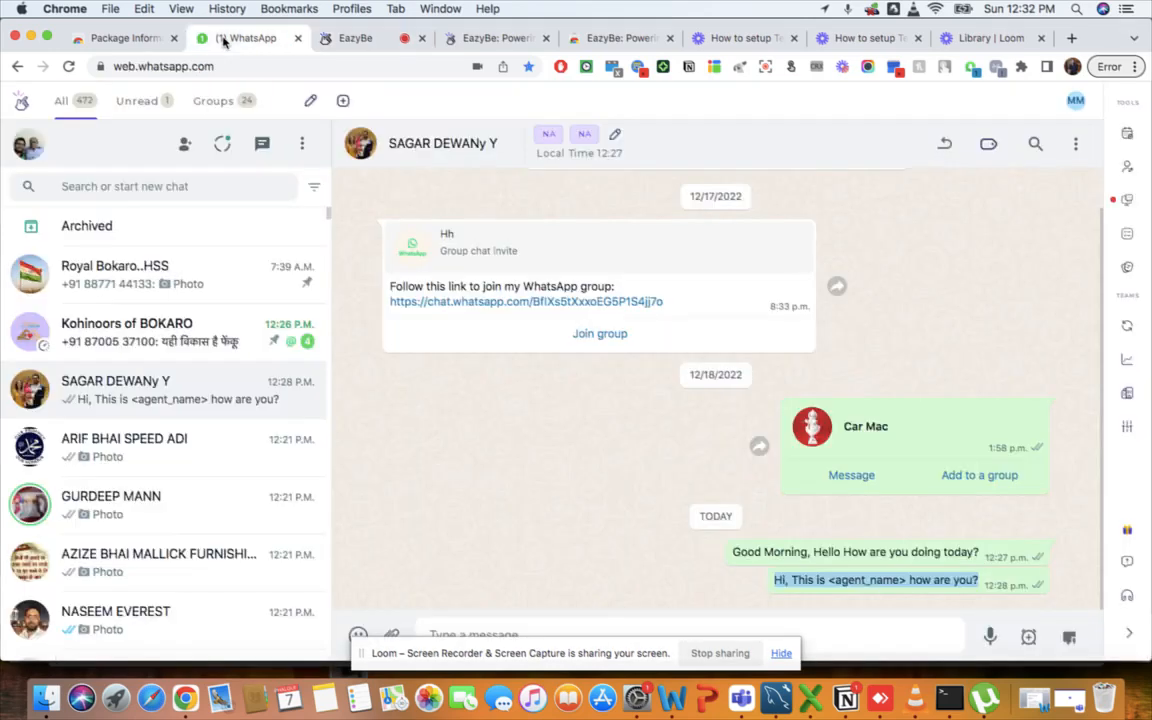
pyautogui.click(1069, 637)
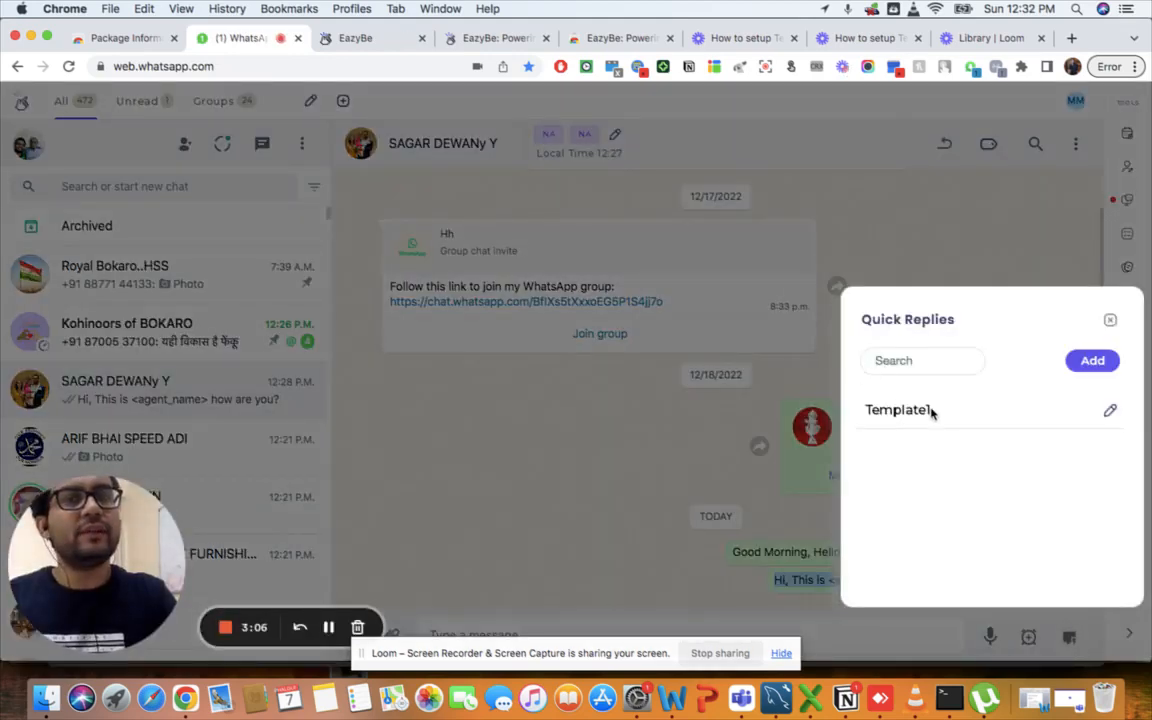
pyautogui.click(931, 414)
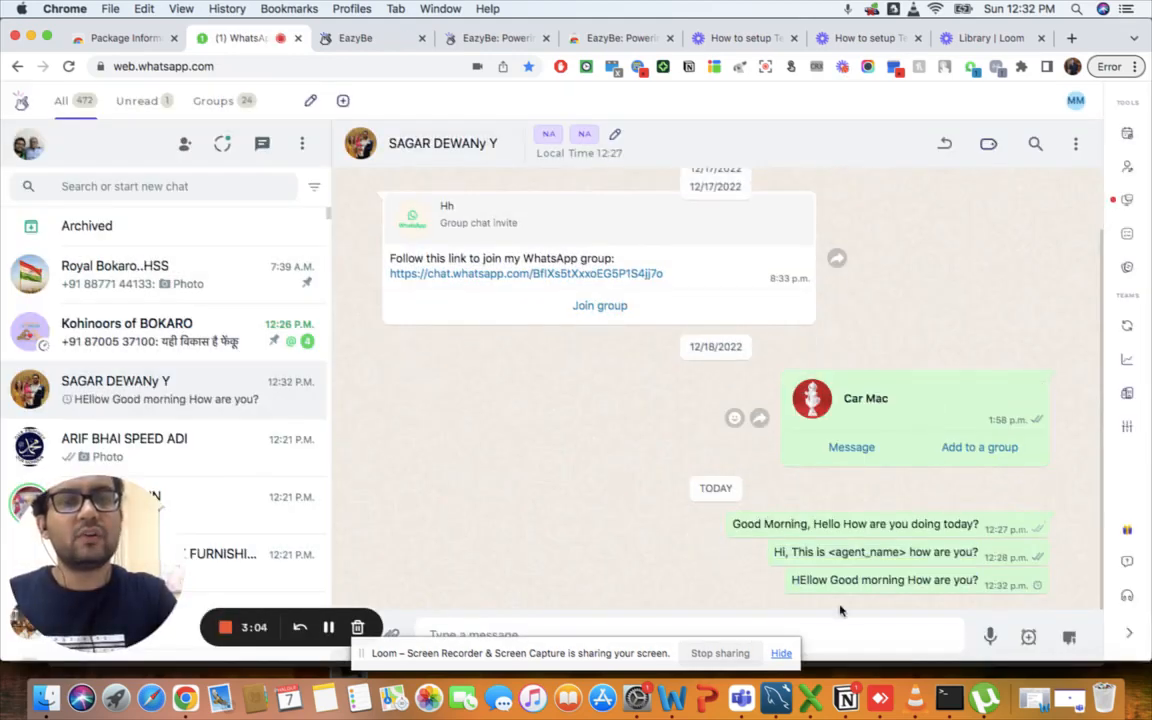
# Step: Return to the EazyBe workspace and examine the Team option for a new quick reply, leaving the form without creating anything
pyautogui.click(355, 40)
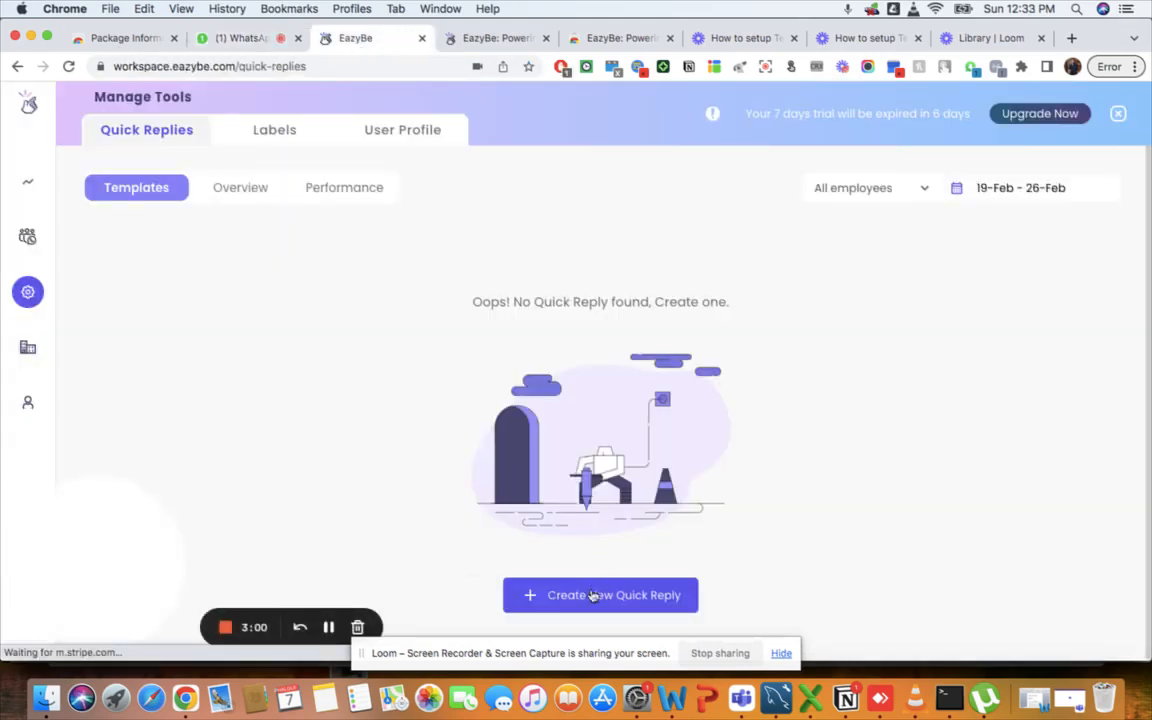
pyautogui.click(590, 600)
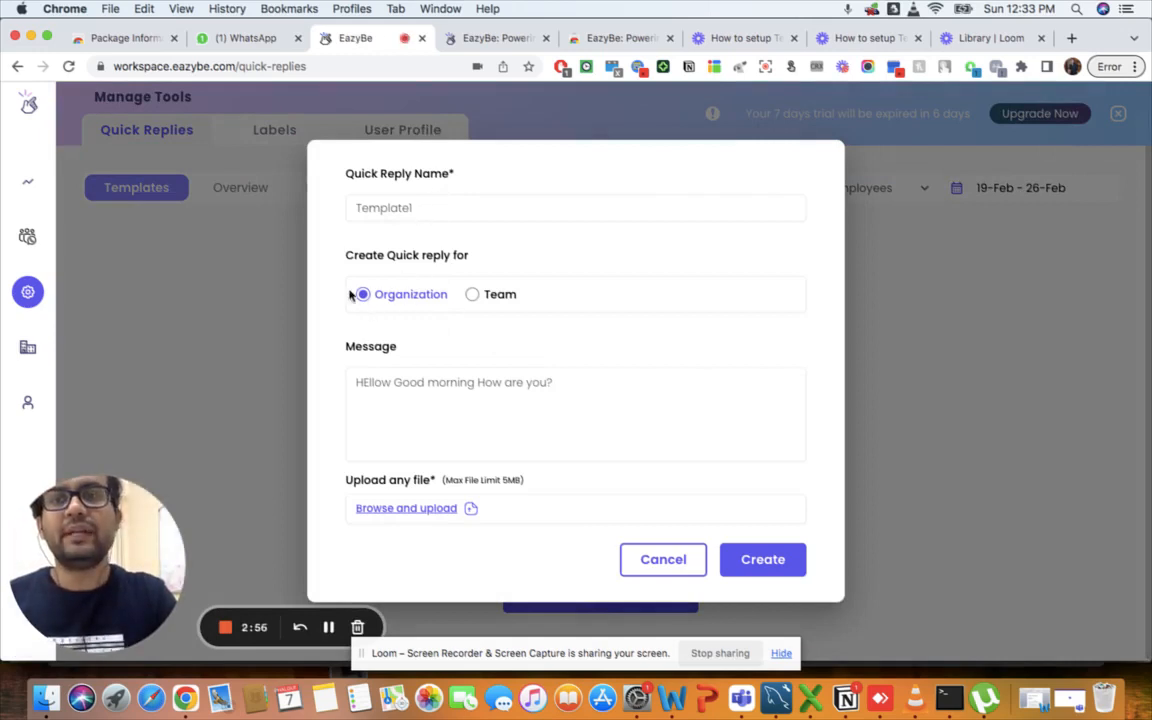
pyautogui.click(471, 295)
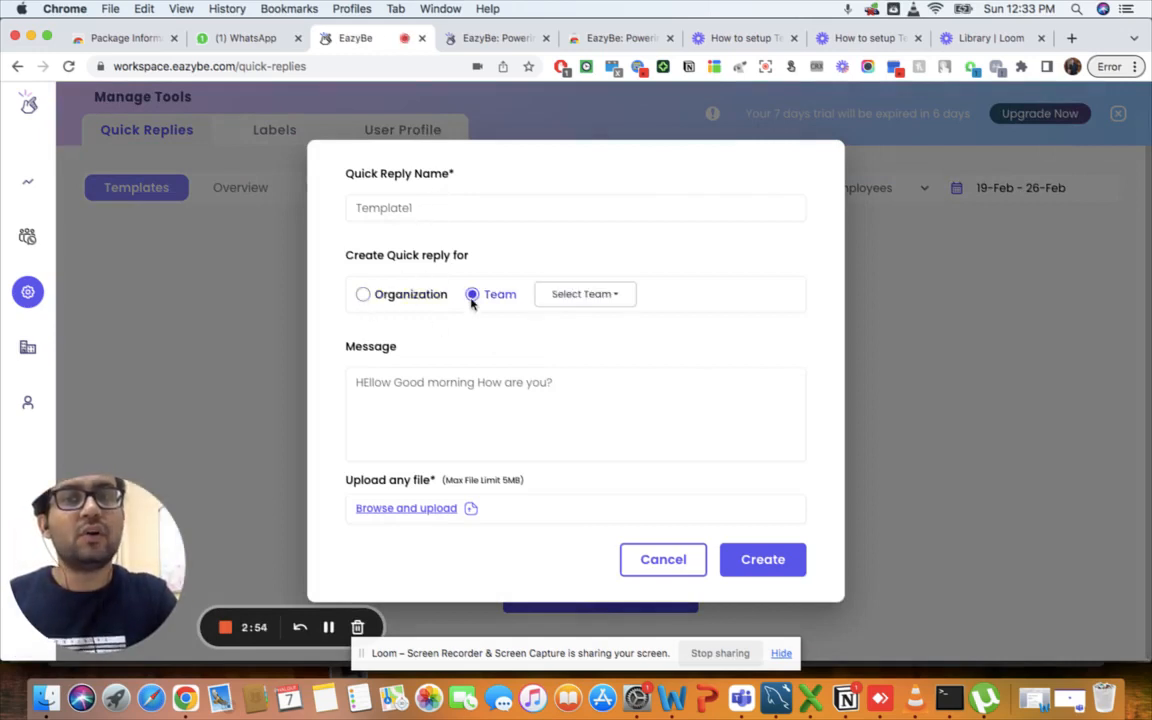
pyautogui.click(584, 302)
pyautogui.click(704, 301)
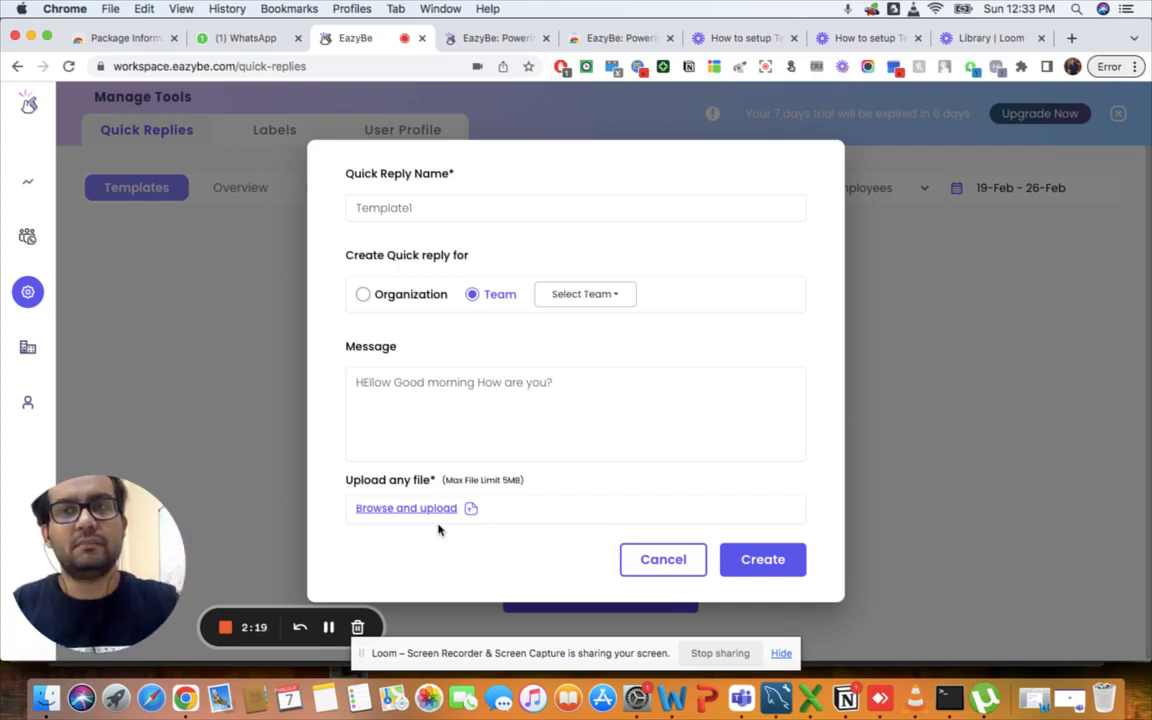
pyautogui.click(660, 562)
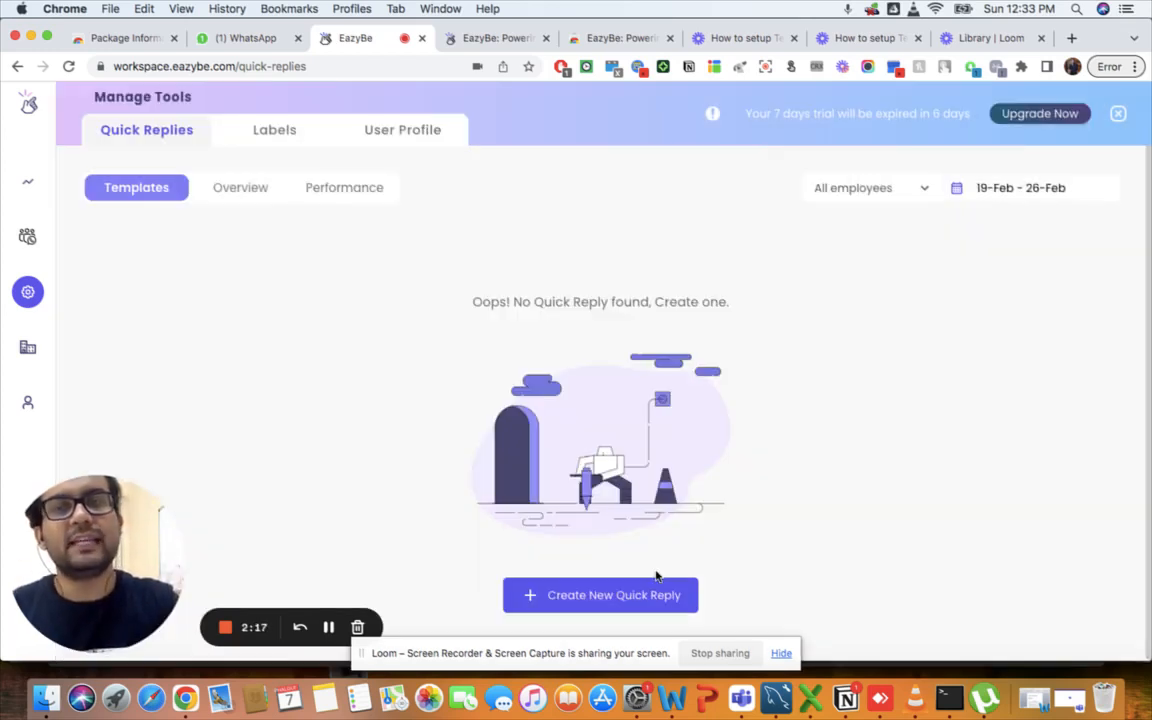
# Step: Create a mandatory user profile tag named Color with the Text type
pyautogui.click(401, 139)
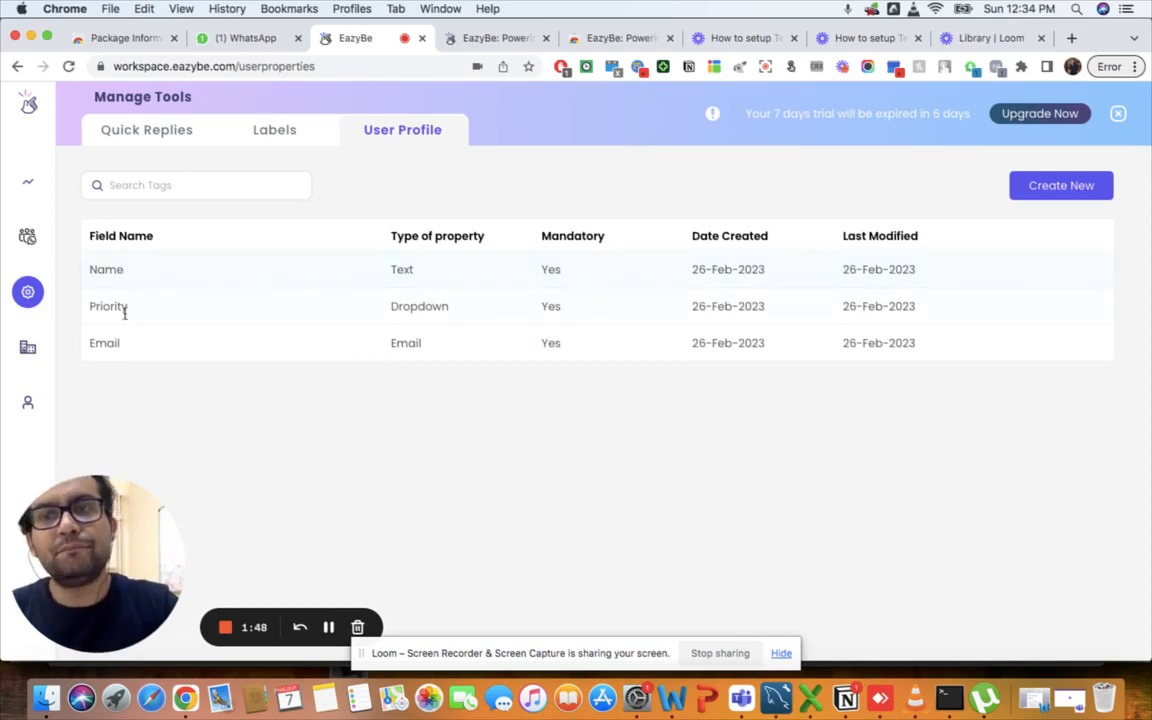
pyautogui.click(1069, 187)
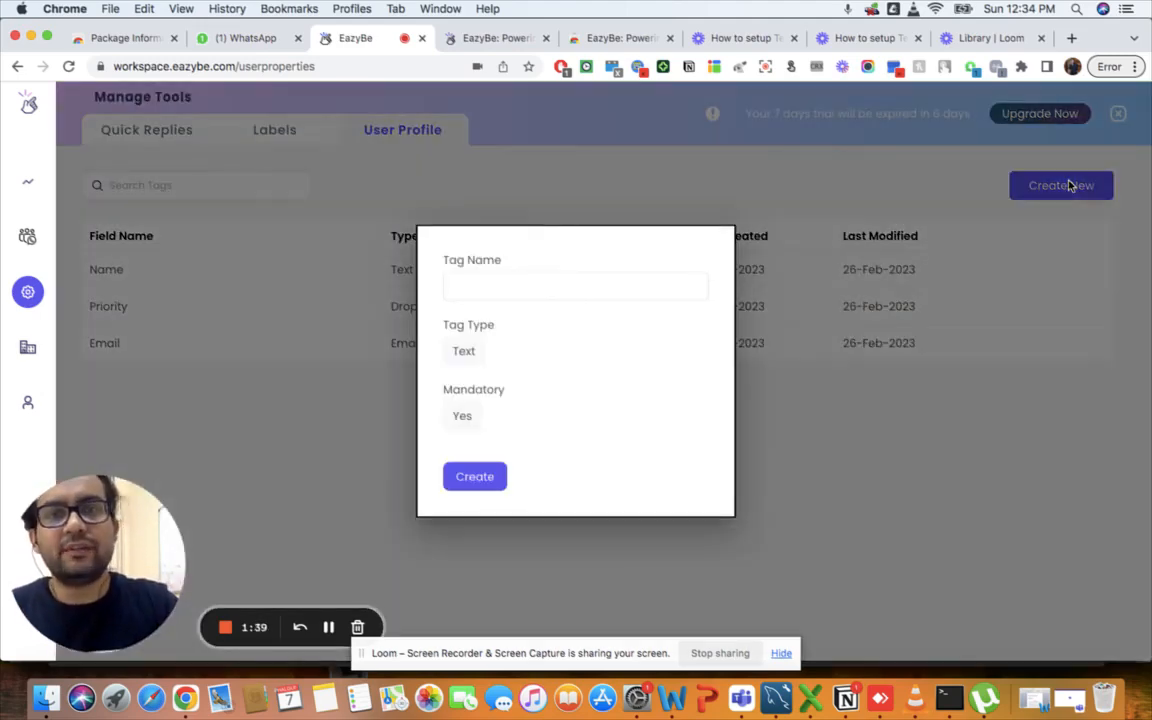
pyautogui.click(492, 285)
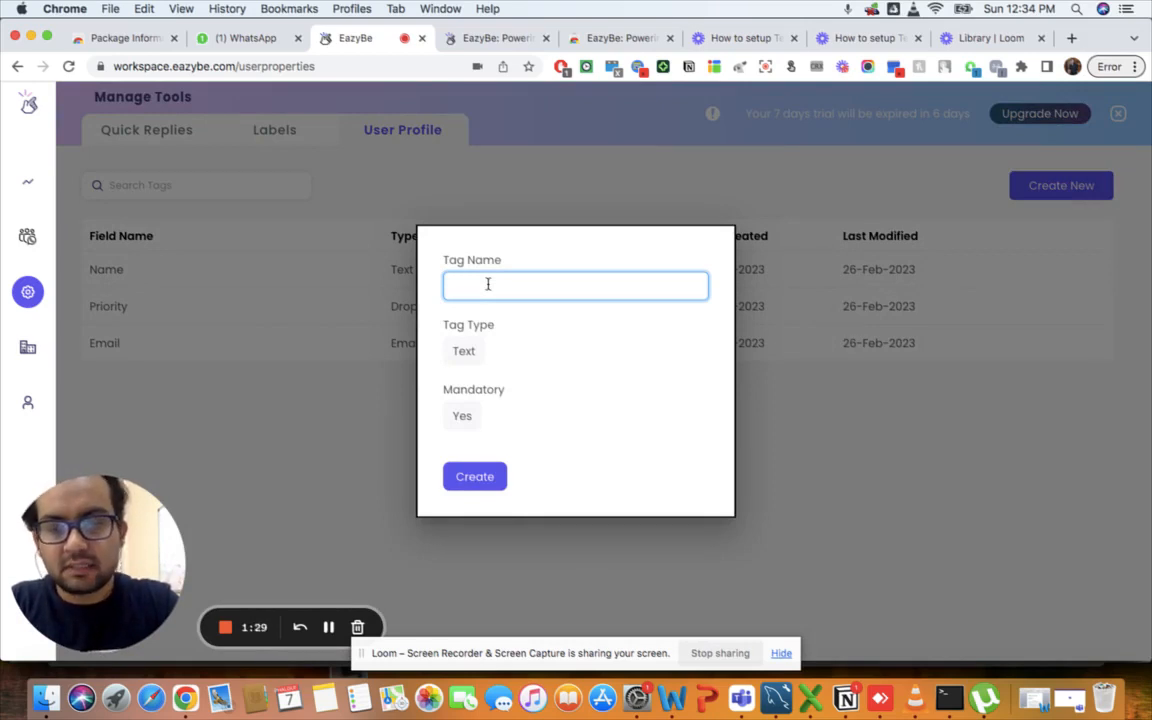
pyautogui.write('Color')
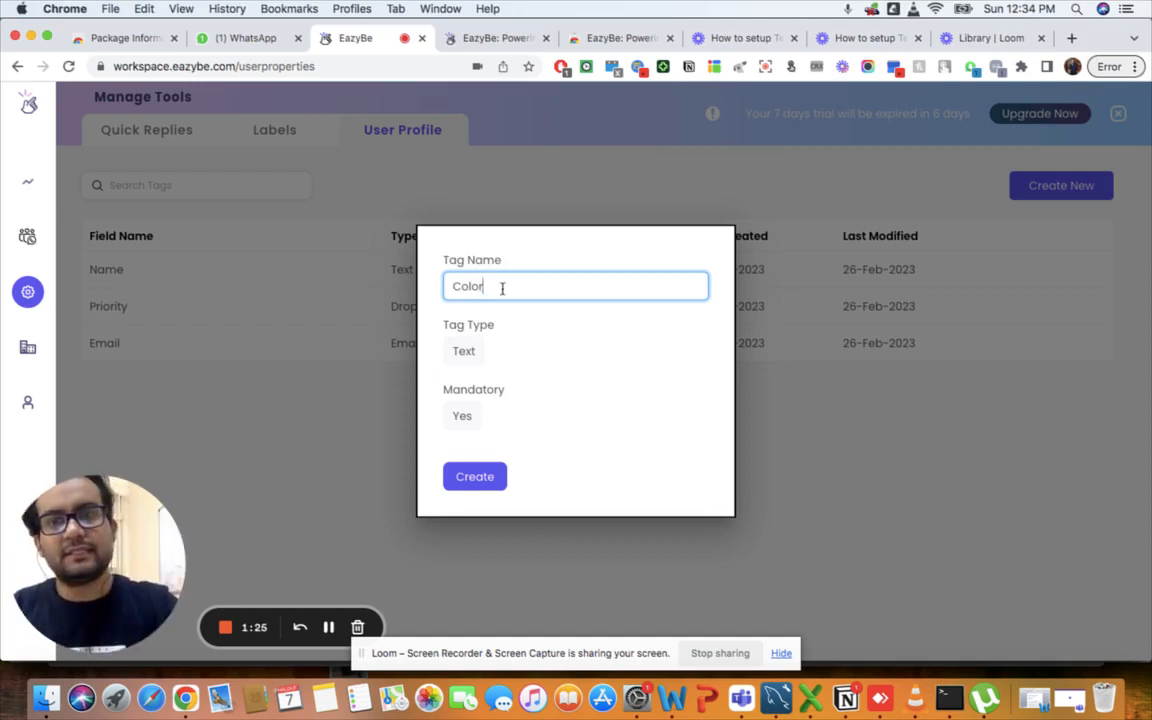
pyautogui.click(476, 477)
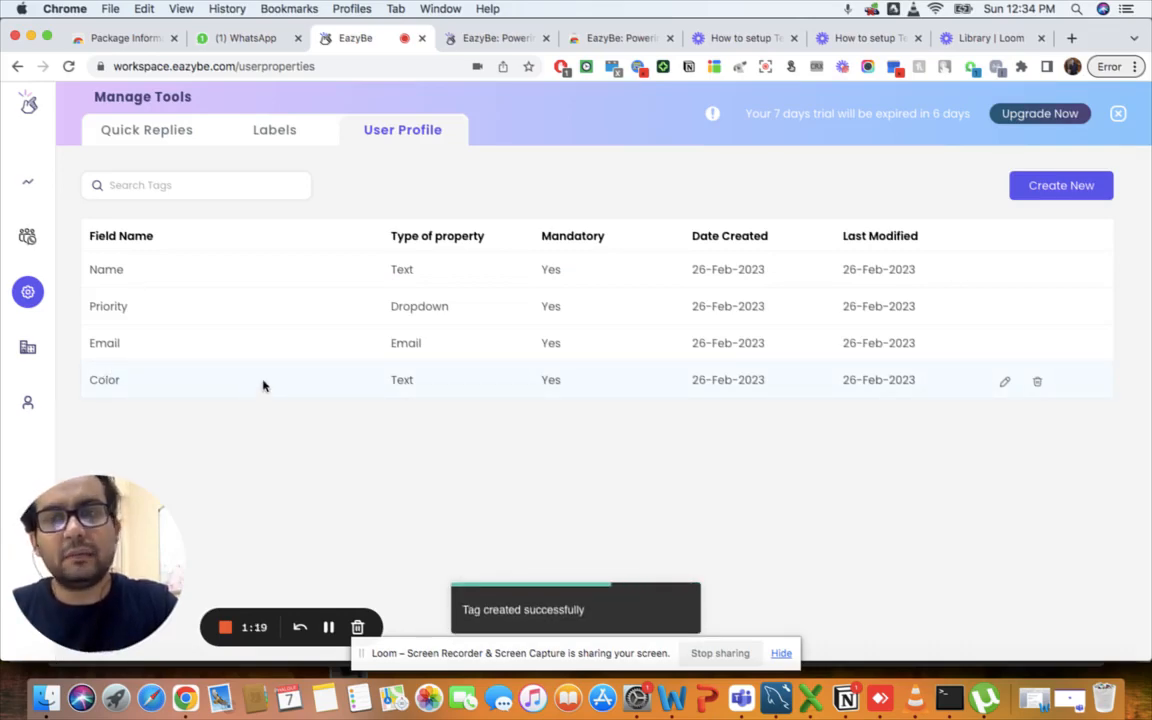
# Step: Create a mandatory user profile tag named Type with the Select type, and save it with the options Wholeseller and Retailer
pyautogui.click(1062, 196)
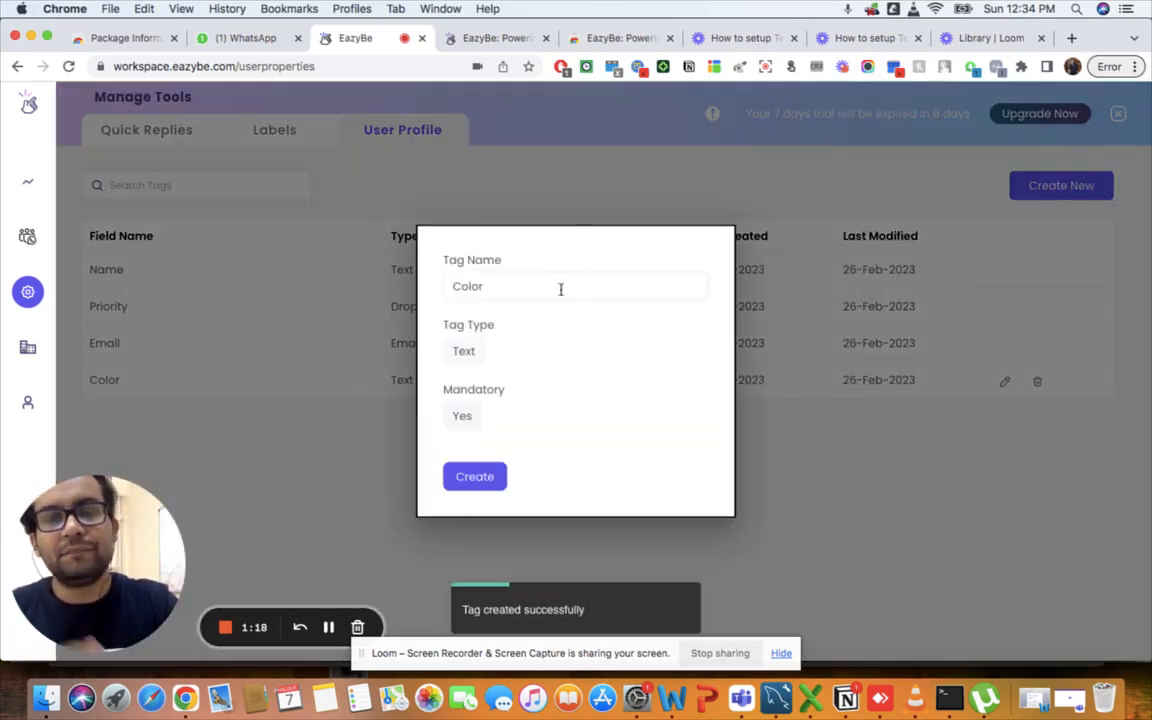
pyautogui.click(522, 283)
pyautogui.press('super+a')
pyautogui.press('BackSpace')
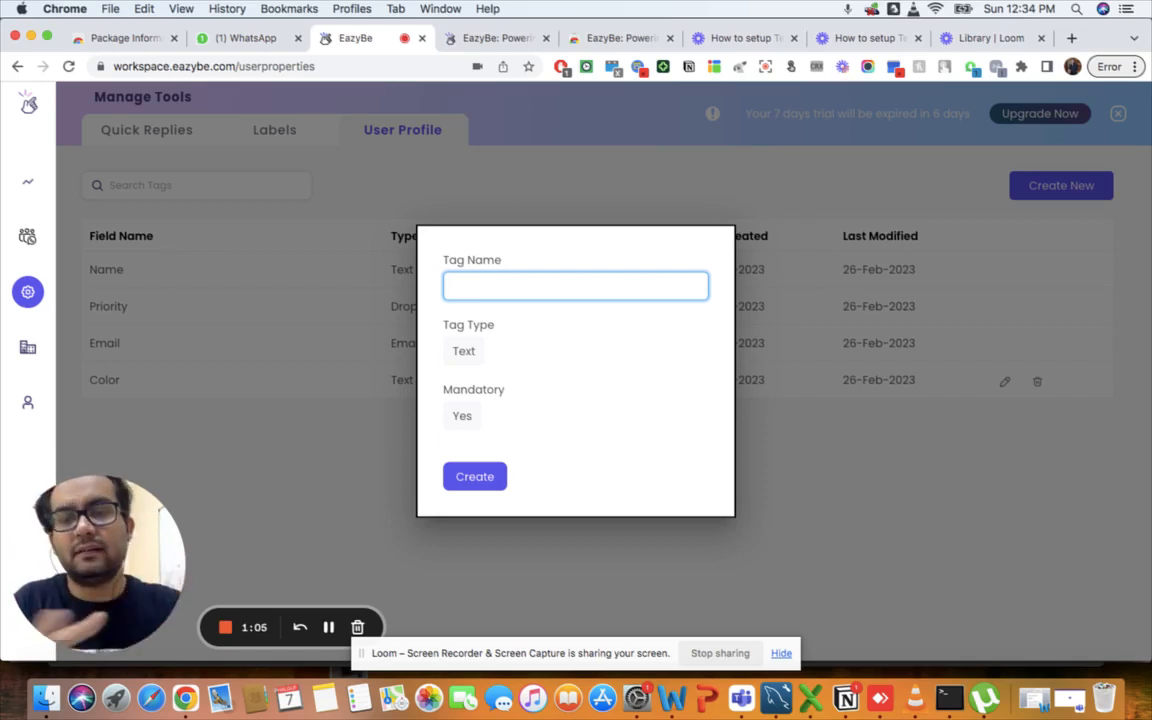
pyautogui.write('ype')
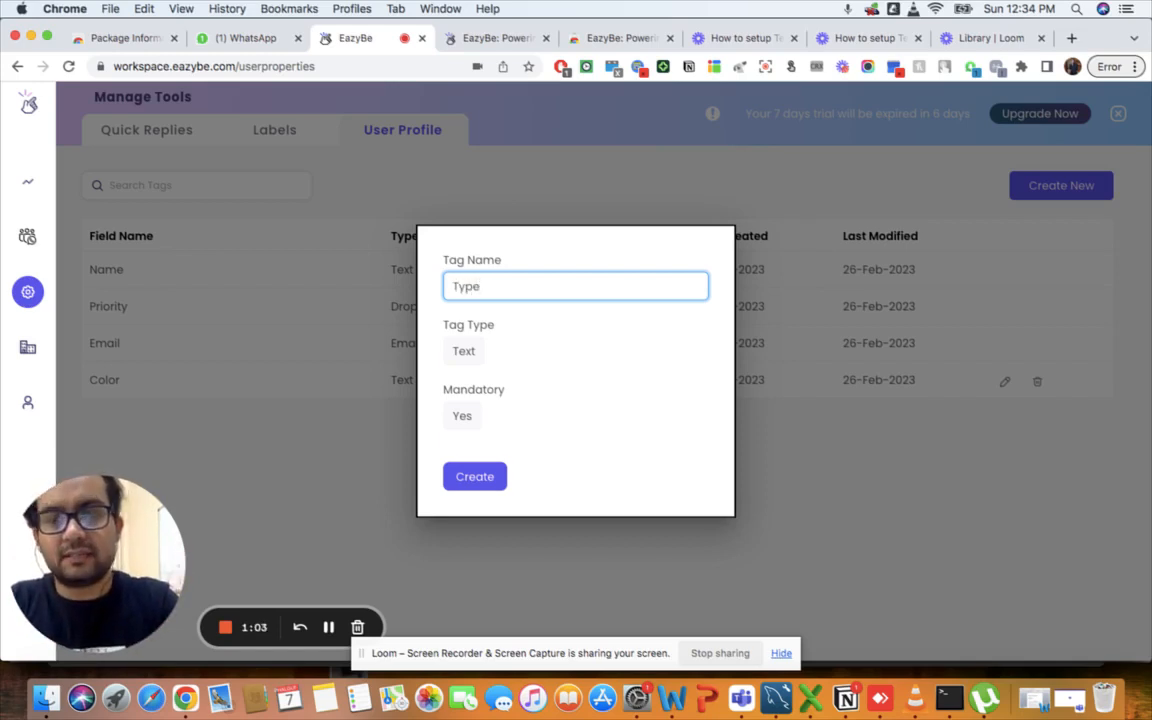
pyautogui.click(509, 360)
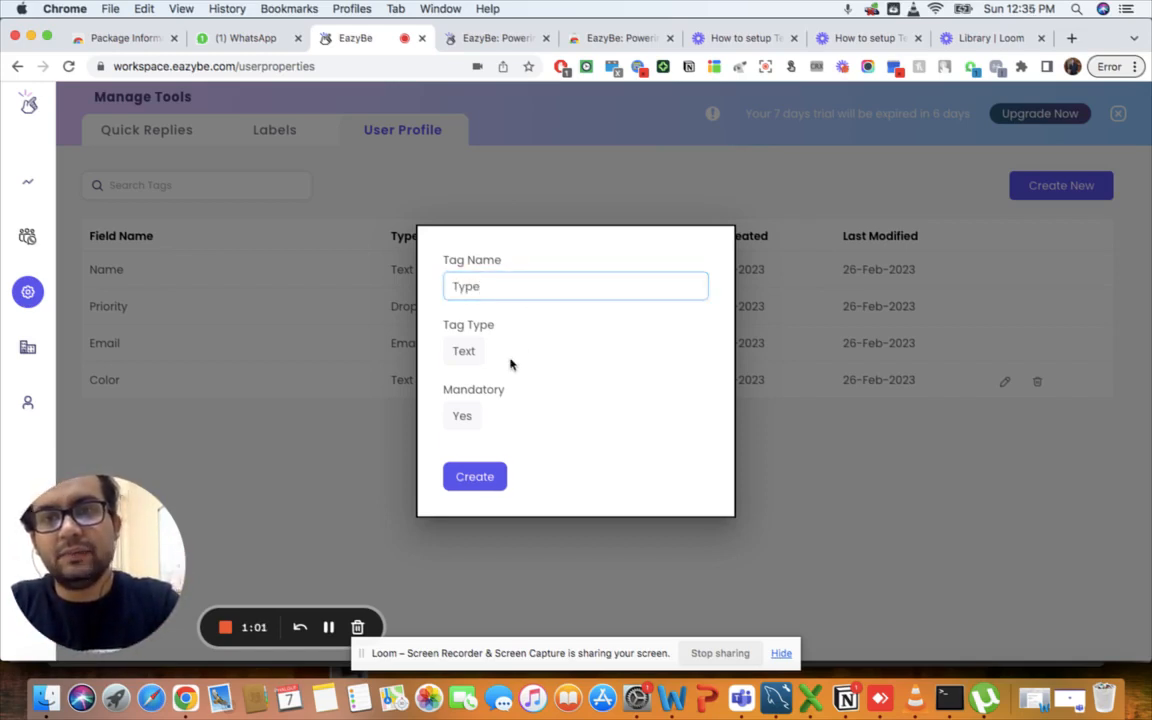
pyautogui.click(479, 351)
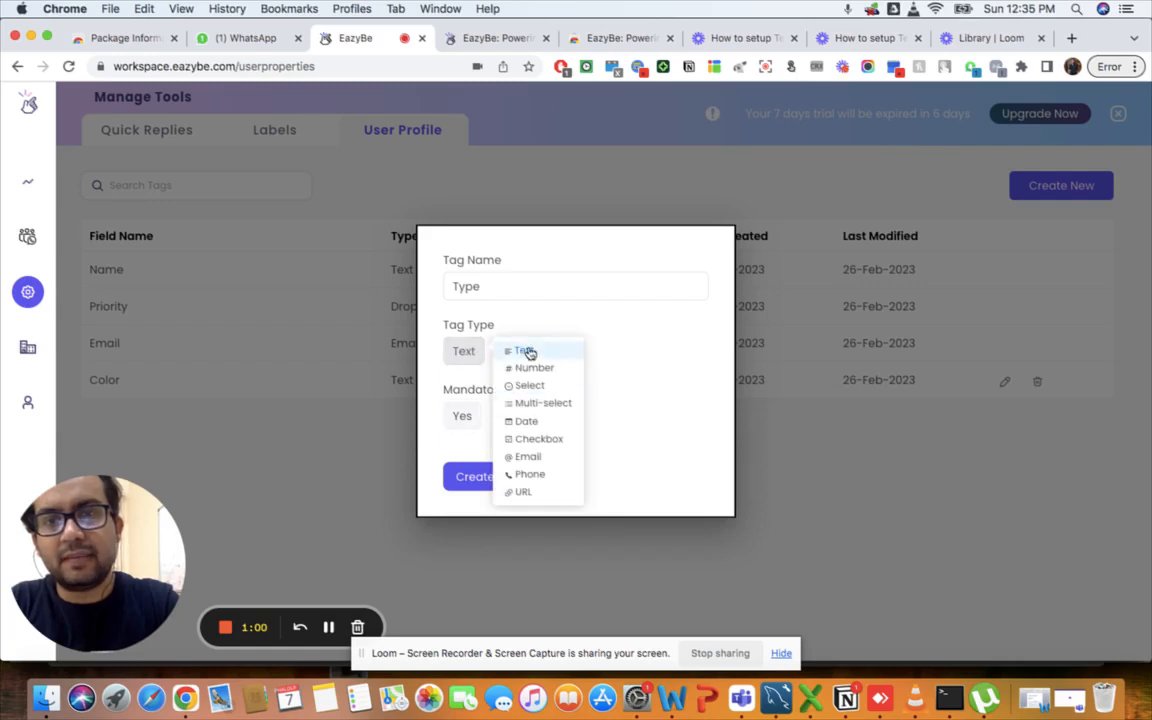
pyautogui.click(531, 387)
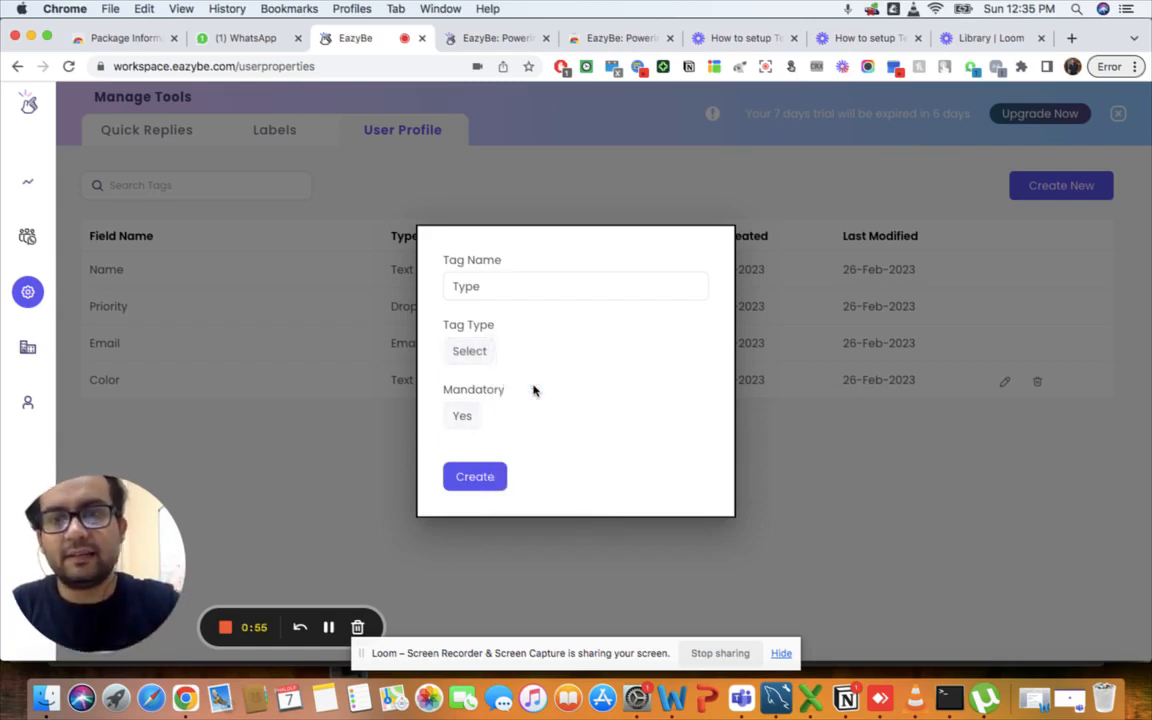
pyautogui.click(476, 477)
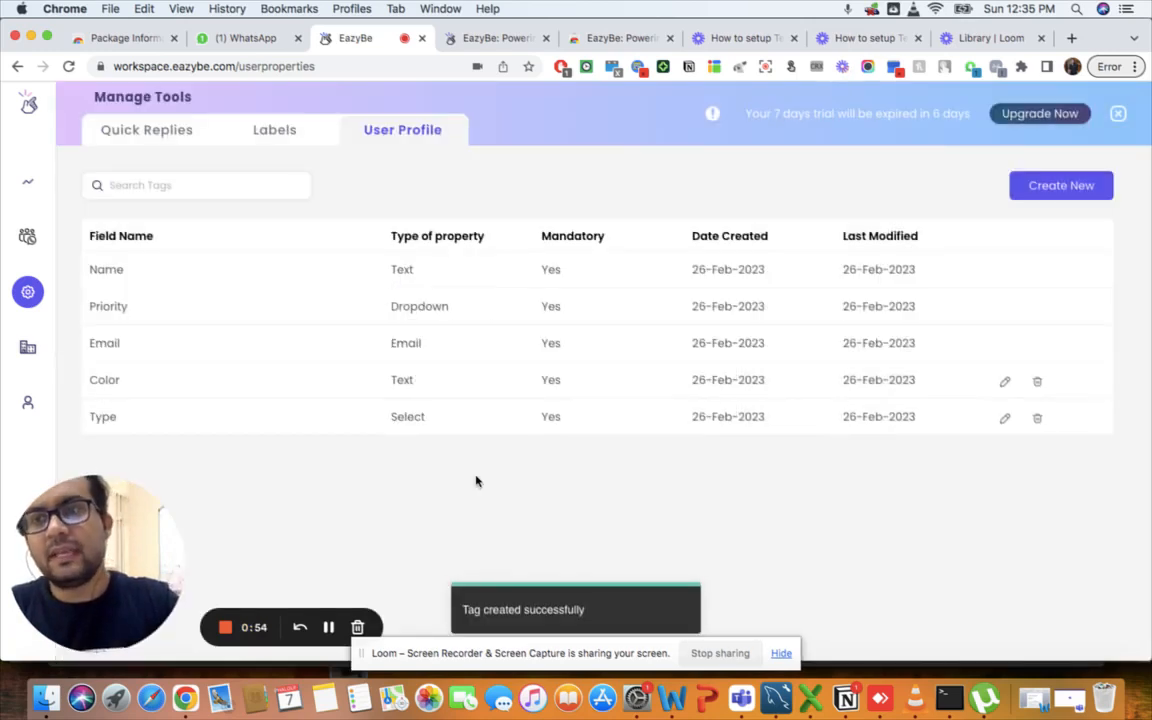
pyautogui.click(1006, 419)
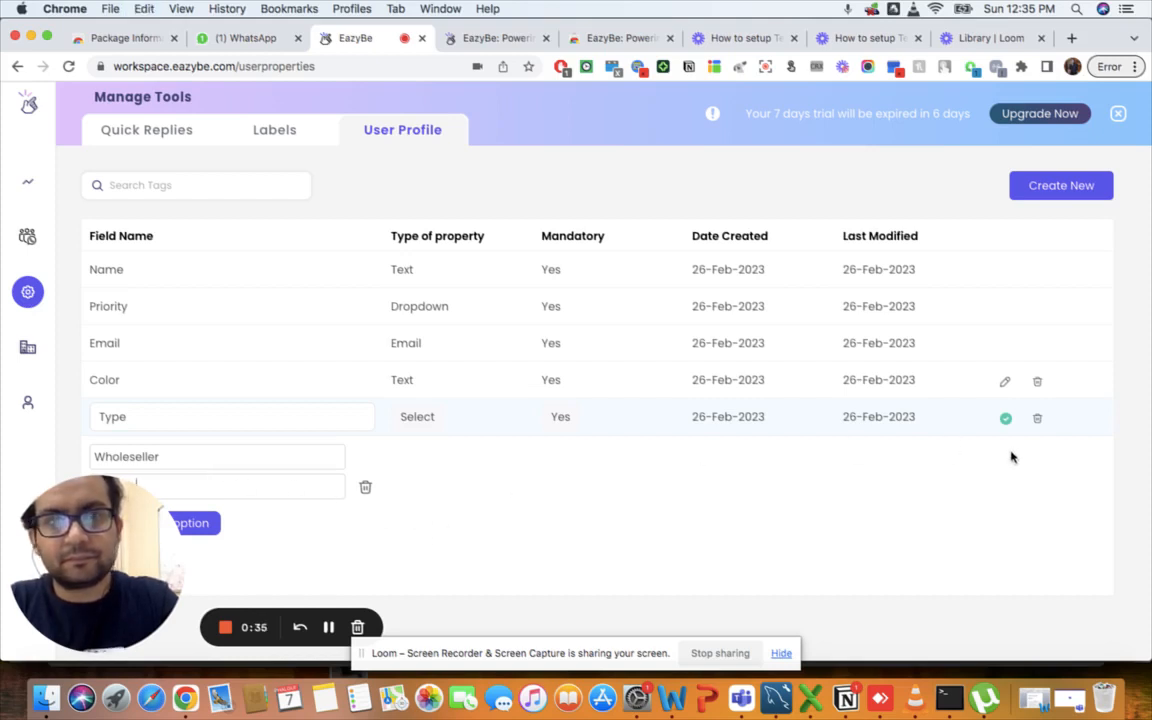
pyautogui.click(1006, 418)
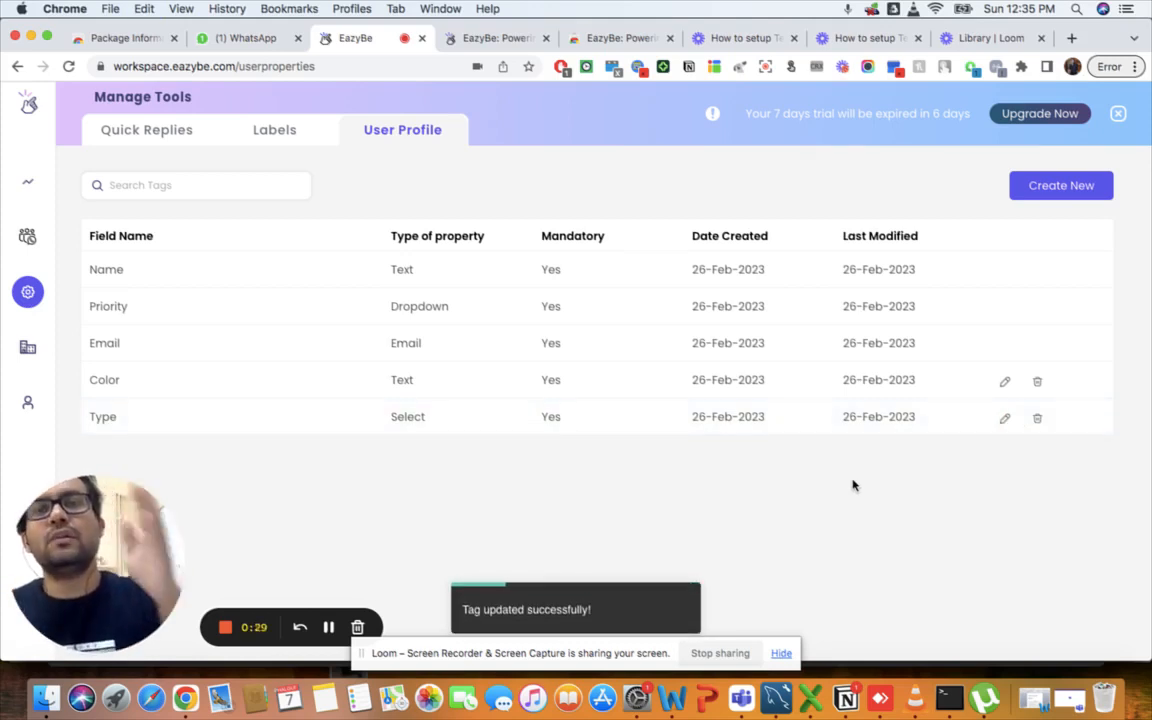
# Step: Switch to WhatsApp and check the chat contact's profile properties, including the choices offered for Type
pyautogui.click(253, 38)
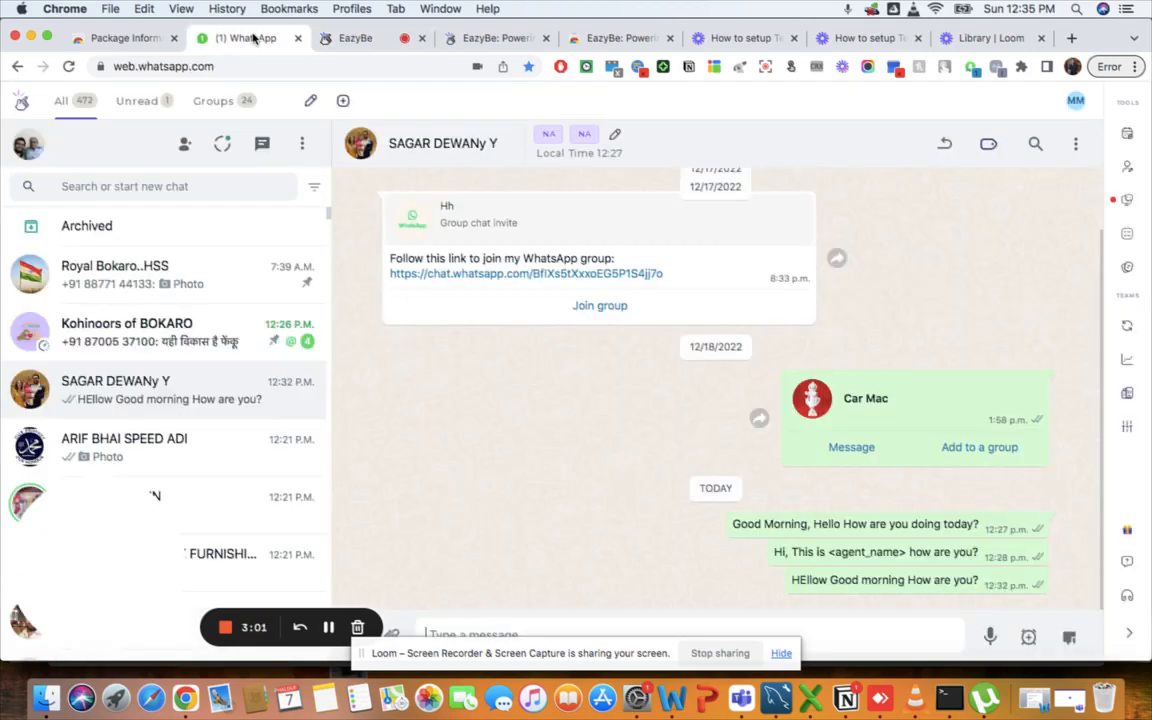
pyautogui.click(1128, 171)
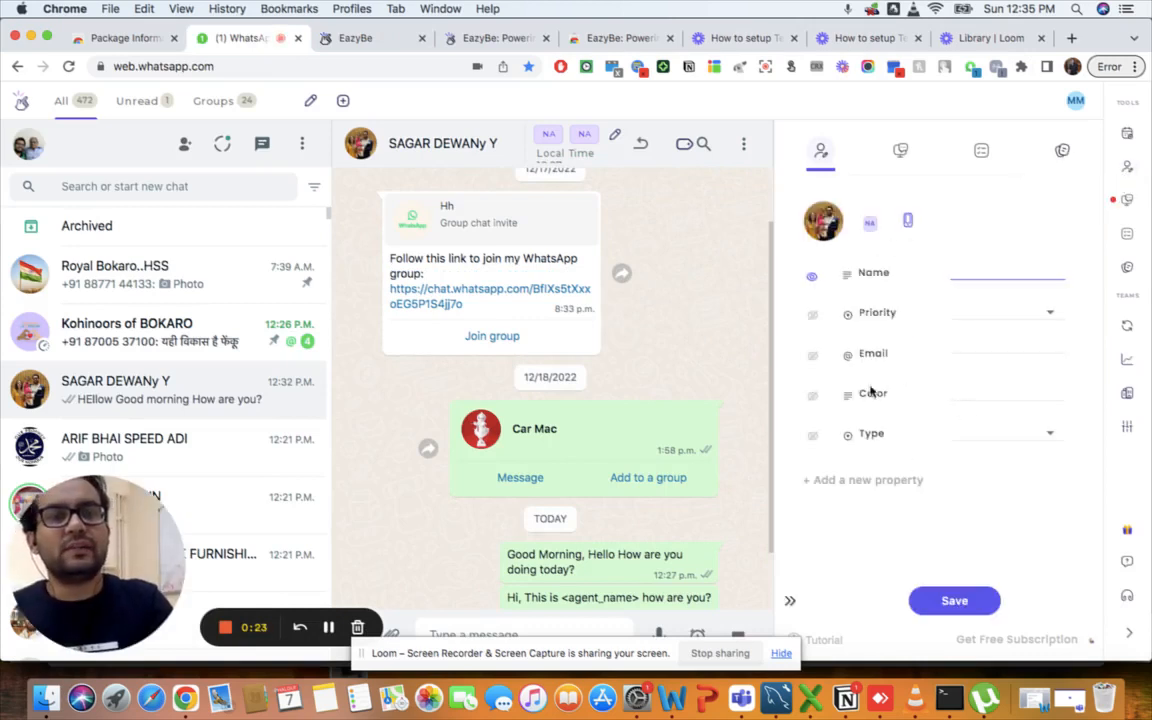
pyautogui.click(1031, 440)
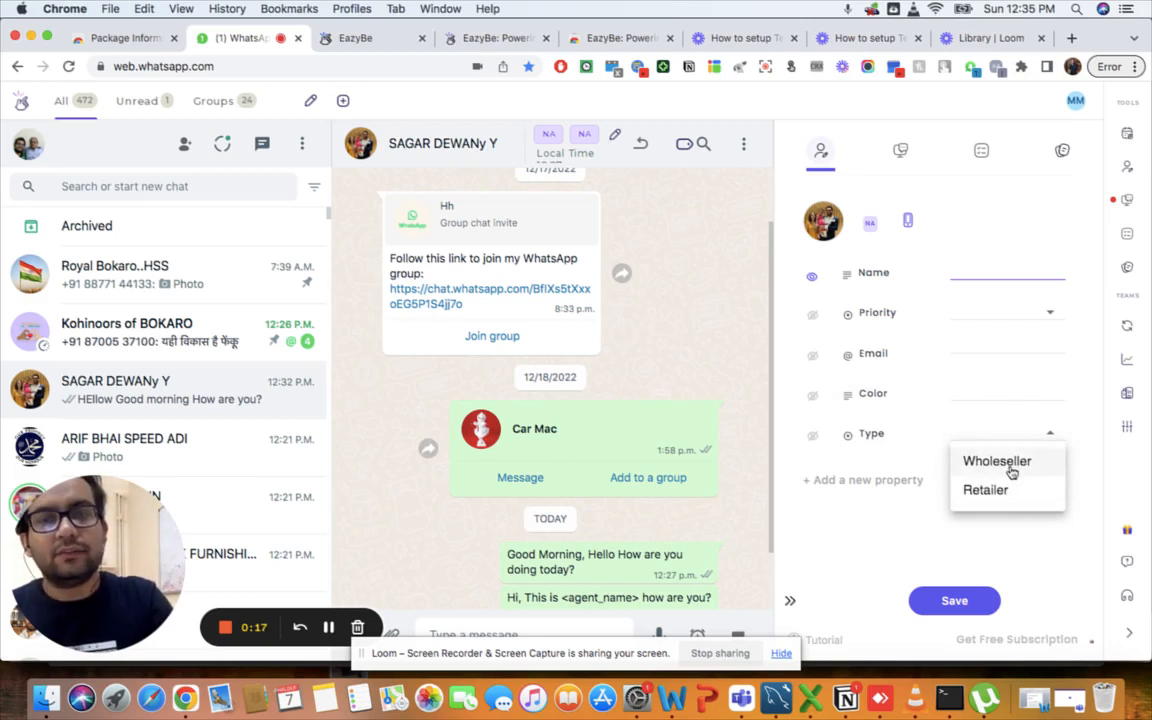
pyautogui.click(861, 461)
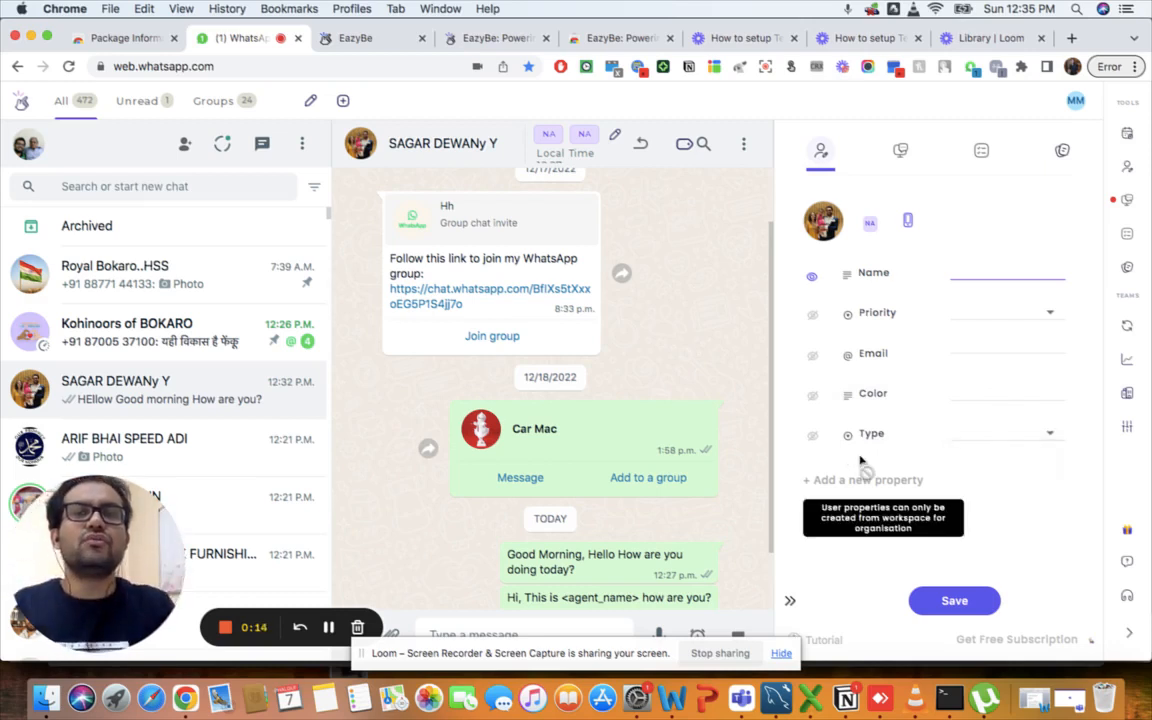